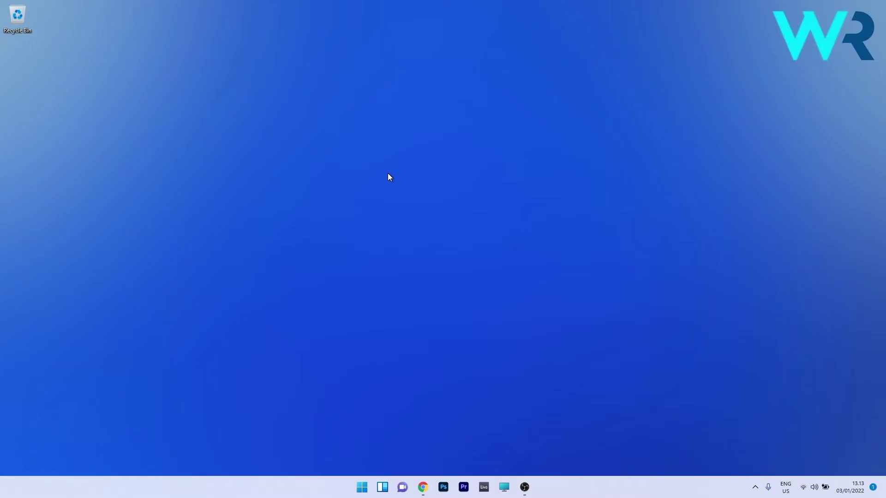
Launch dxdiag from Start search to confirm DirectX 12 is the installed version.
left_click(361, 488)
type("dx")
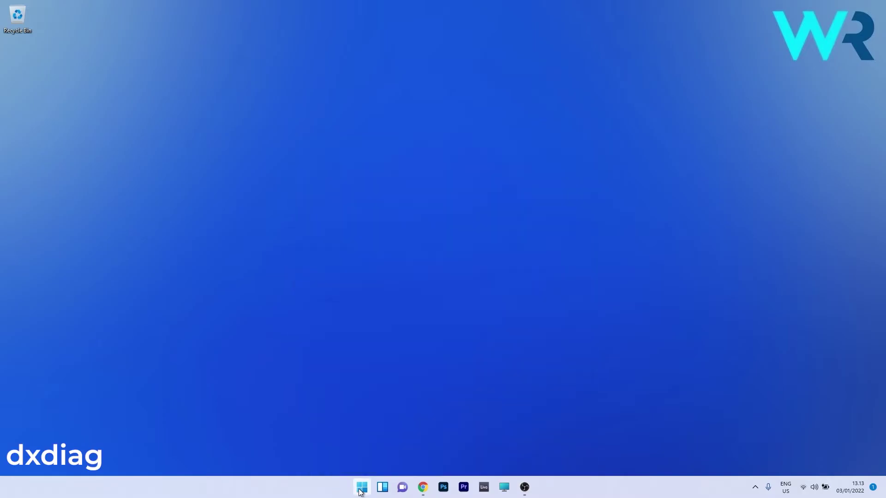
type("diag")
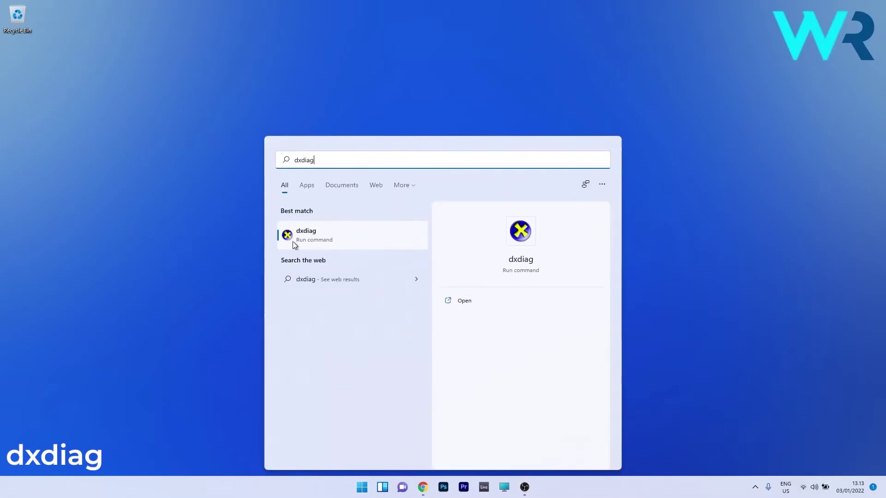
left_click(339, 234)
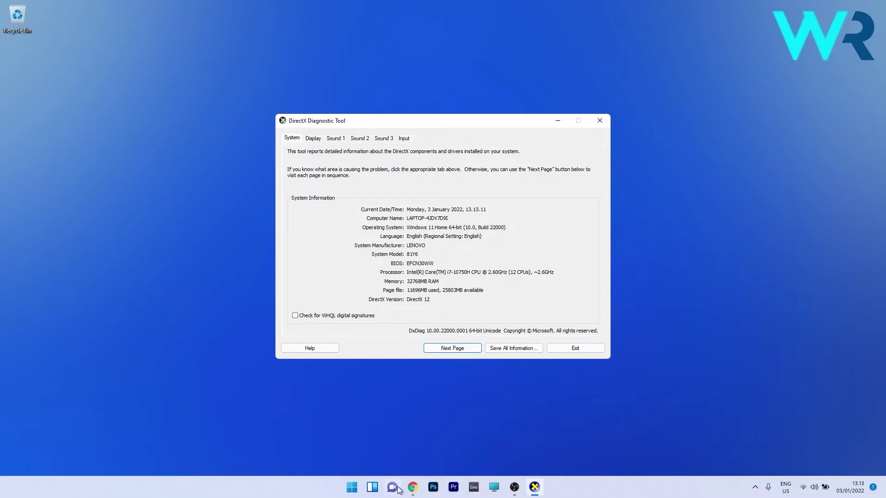
Save dxwebsetup.exe from the DirectX download page in Chrome to the Desktop.
left_click(413, 487)
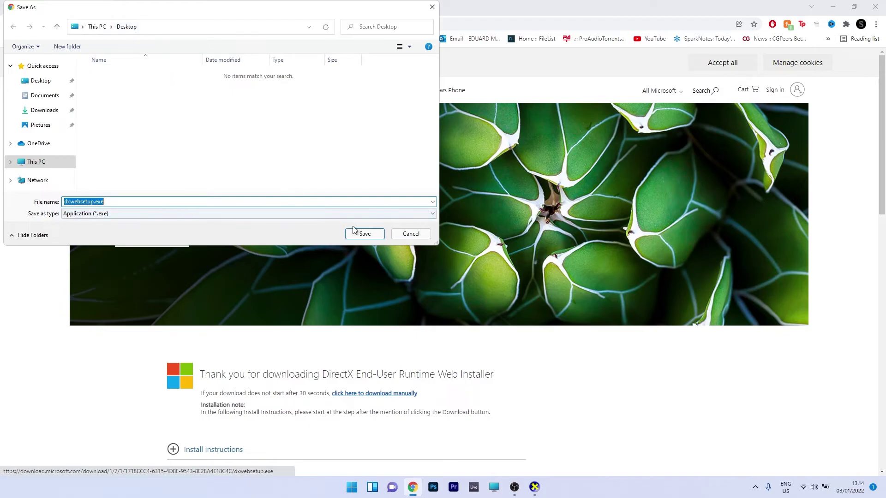
left_click(364, 234)
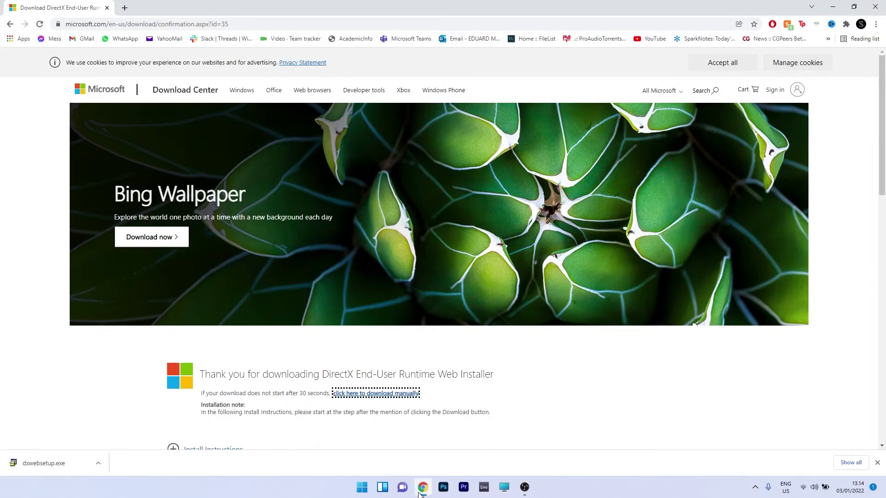
left_click(421, 490)
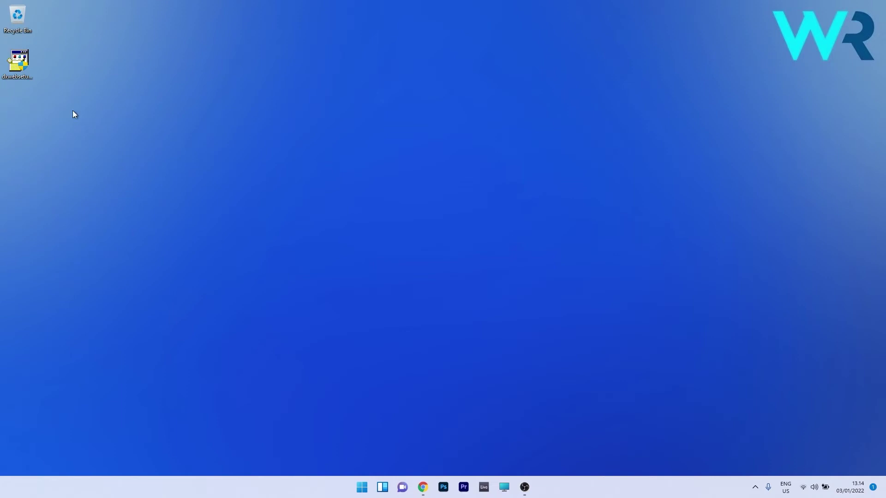
Run dxwebsetup from the desktop and accept the DirectX licence agreement.
double_click(16, 62)
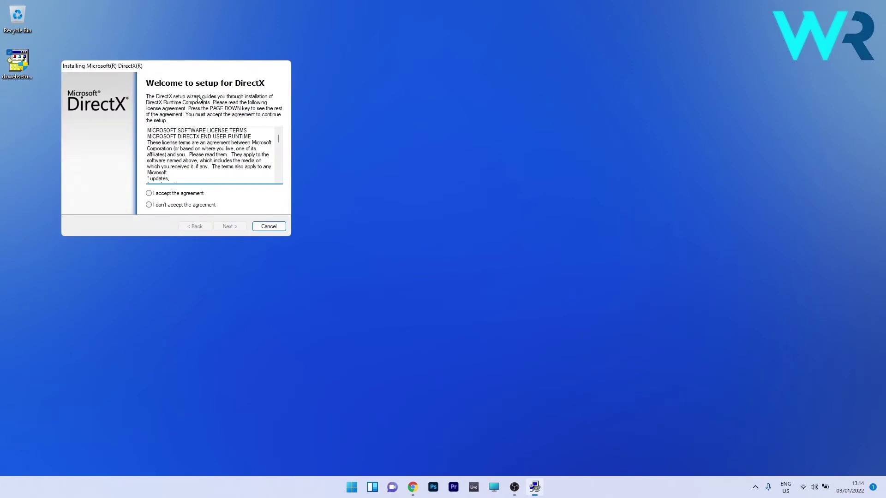
left_click(161, 194)
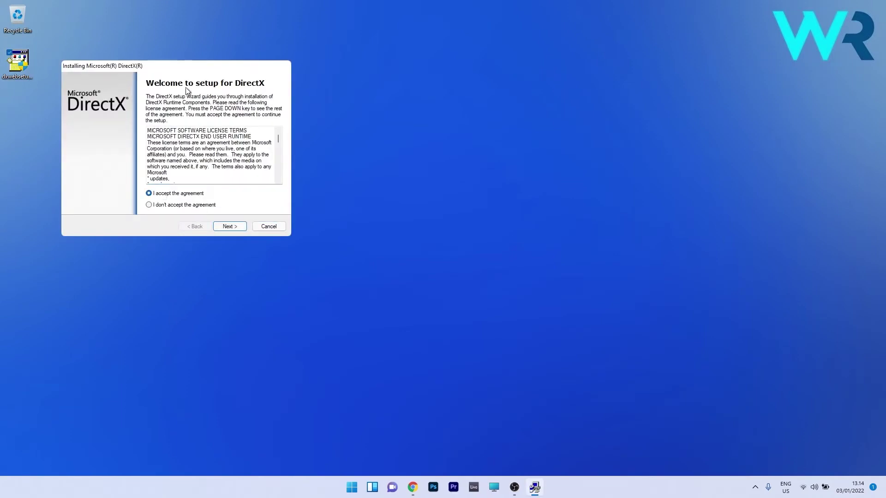
left_click_drag(199, 65, 343, 99)
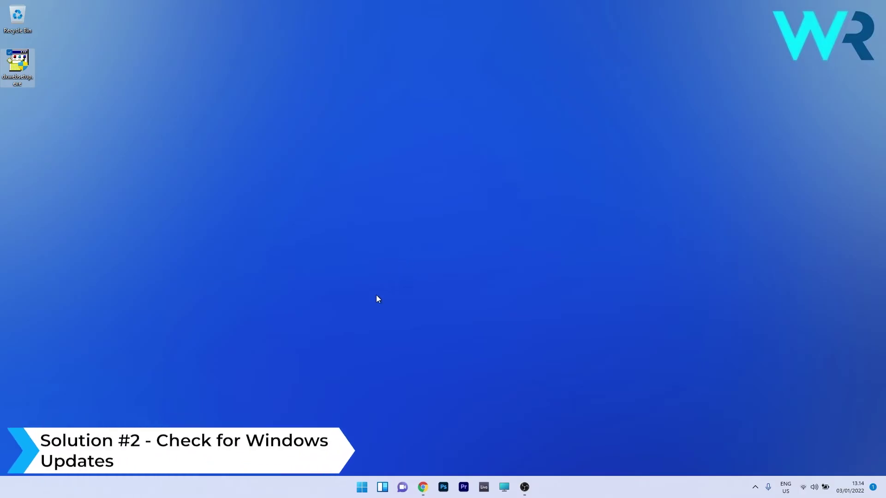
Check for updates in Settings' Windows Update page, which reports the PC up to date.
left_click(362, 487)
left_click(553, 216)
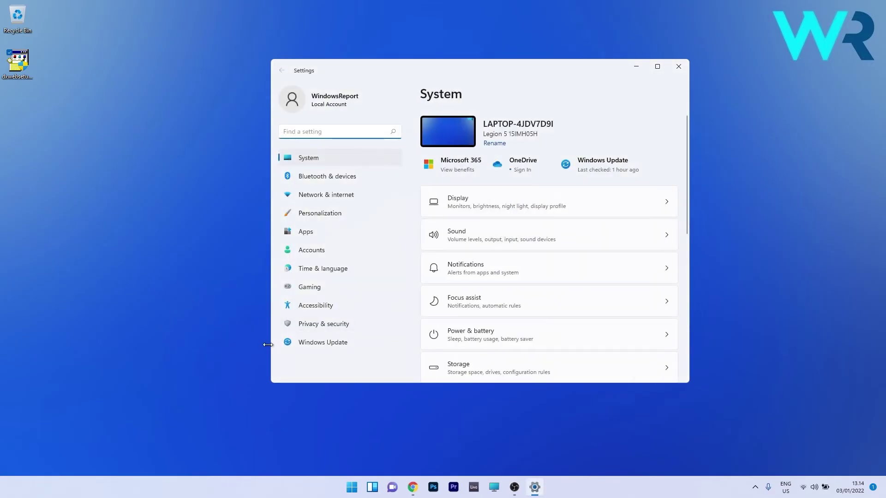
left_click(336, 344)
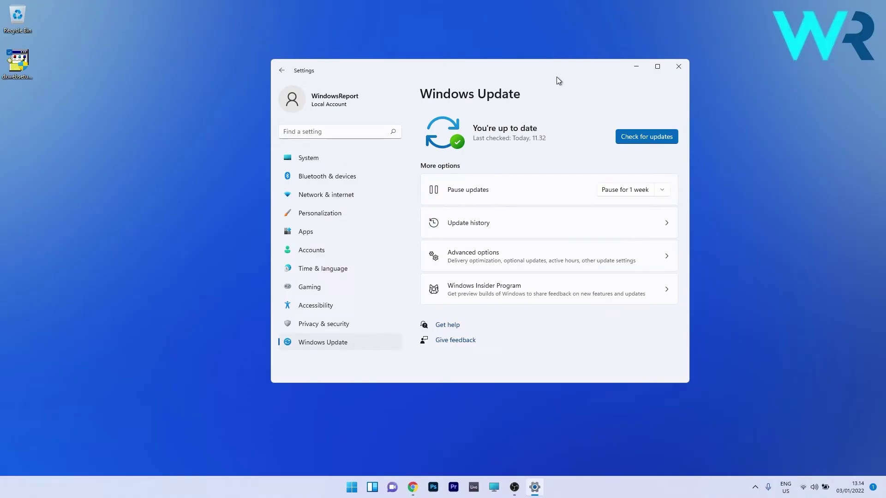
left_click(645, 136)
left_click(678, 66)
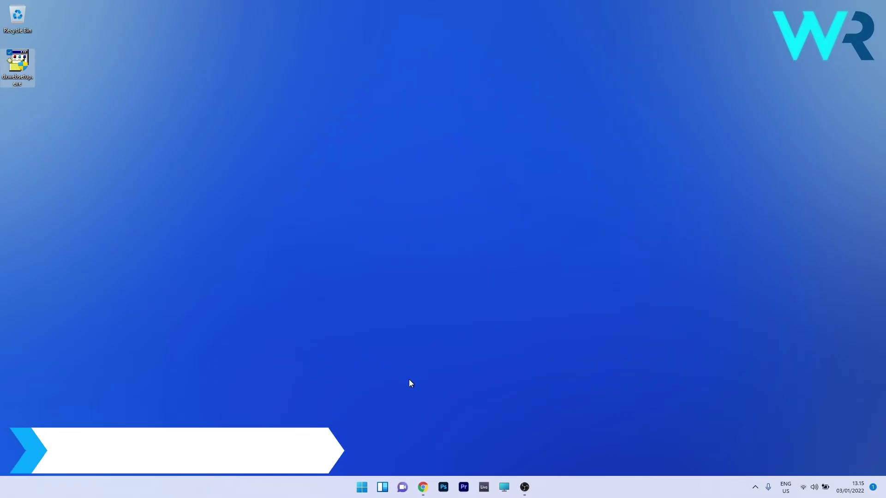
Open the optional updates list under Windows Update's advanced options in Settings.
left_click(362, 487)
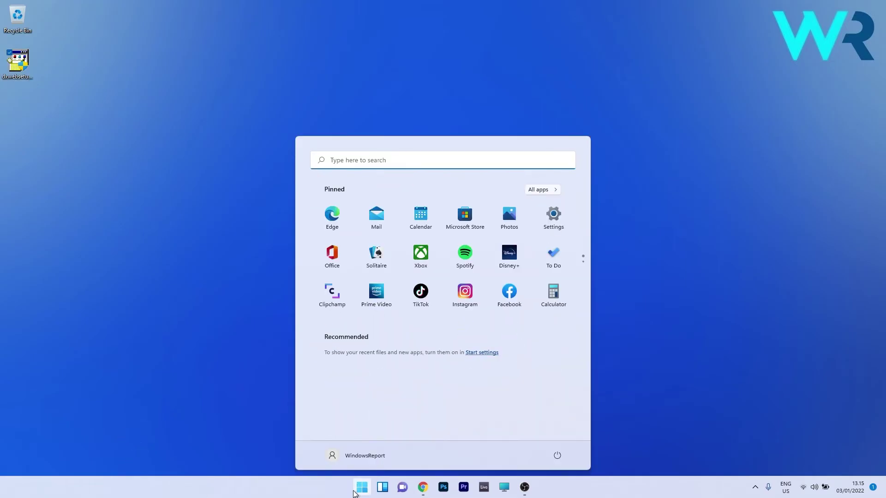
left_click(550, 216)
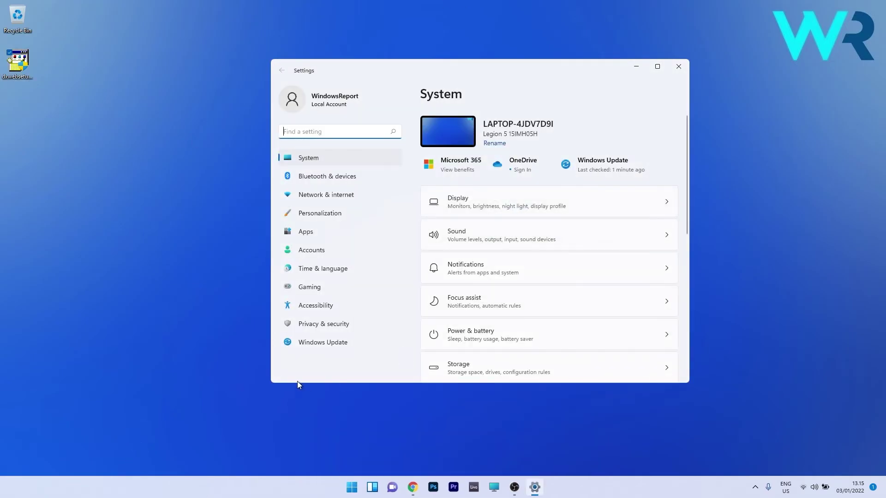
left_click(323, 346)
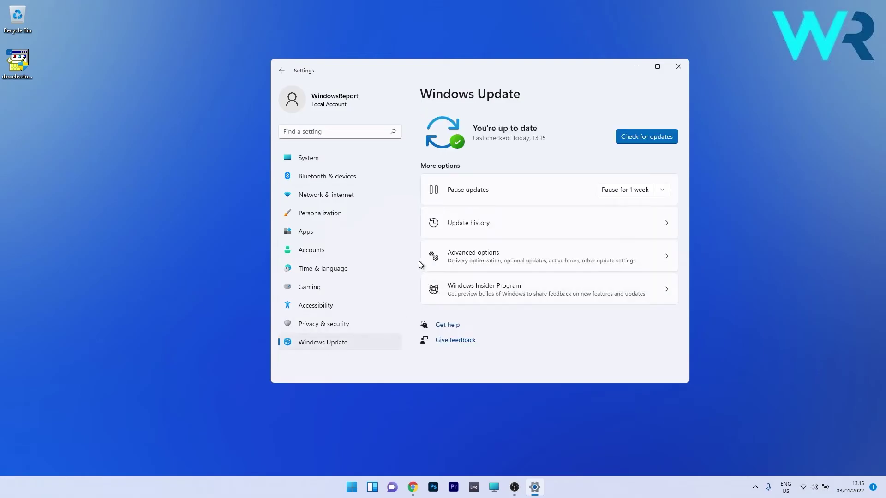
left_click(566, 258)
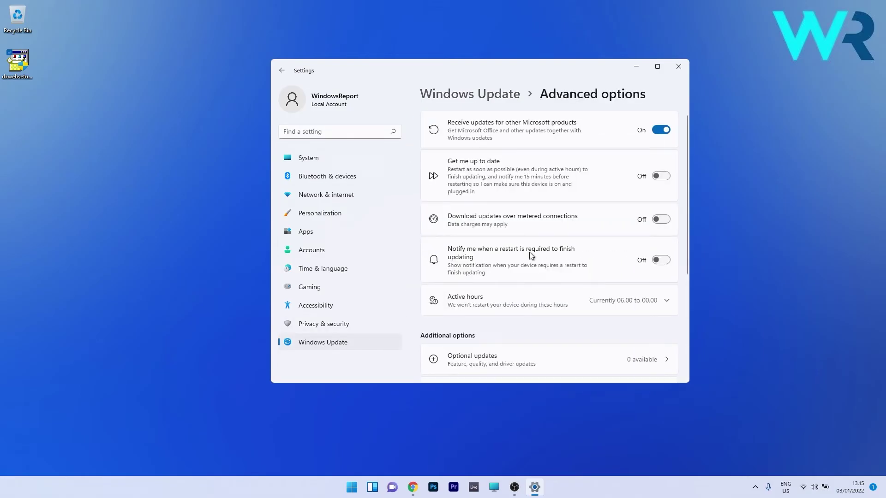
scroll(531, 254, "down", 3)
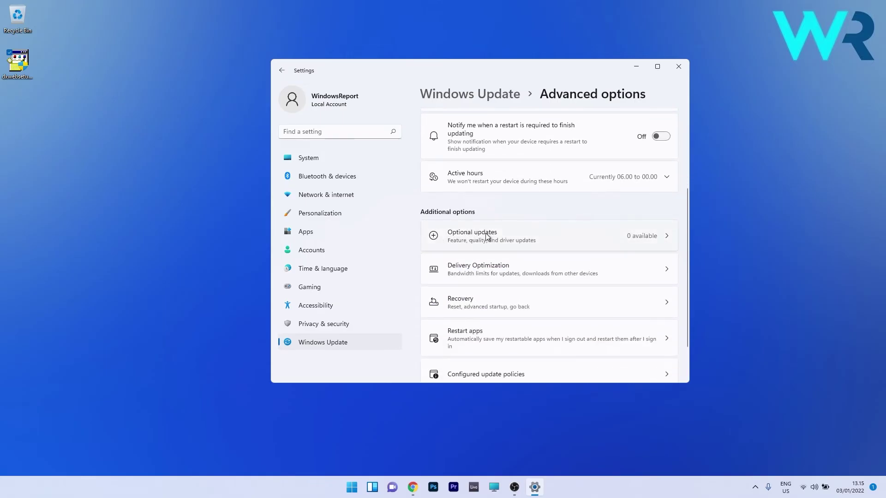
left_click(593, 241)
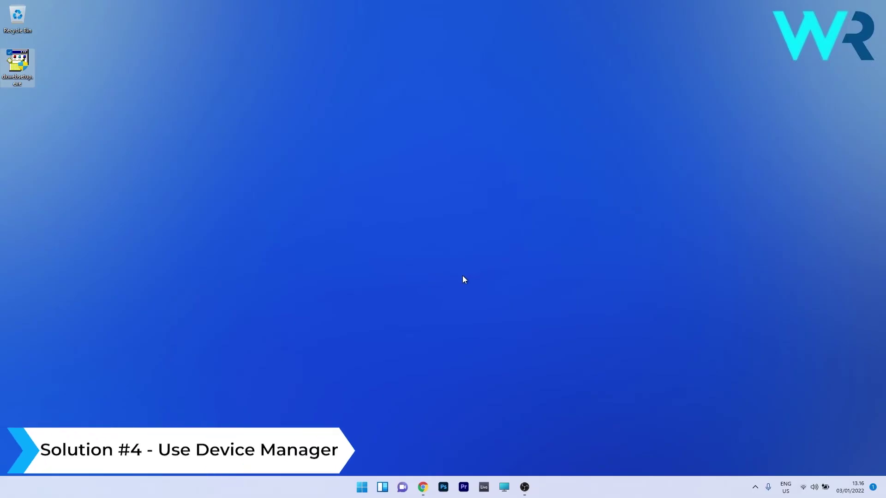
Open Device Manager from the Win+X menu and centre its window.
left_click(458, 278)
right_click(362, 488)
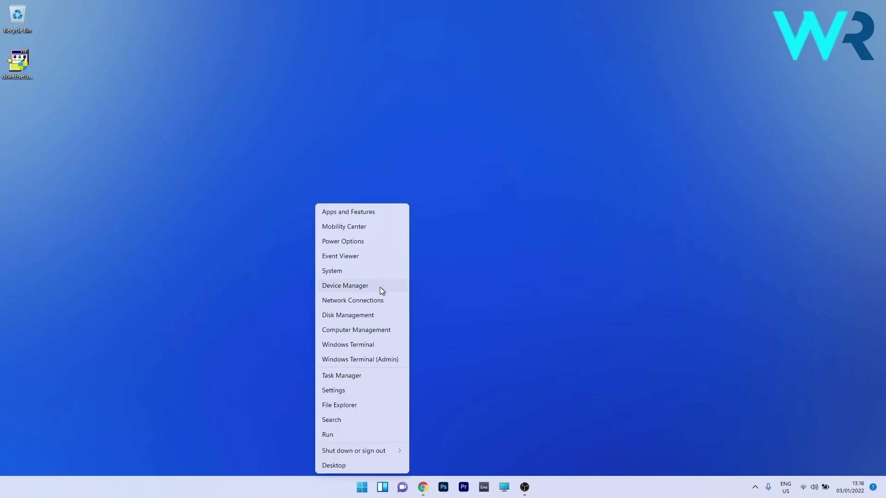
left_click(382, 290)
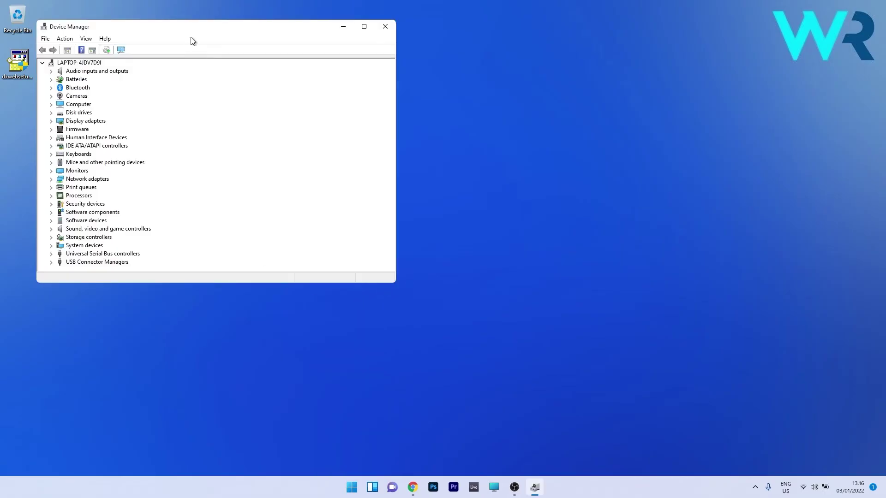
left_click_drag(200, 27, 402, 87)
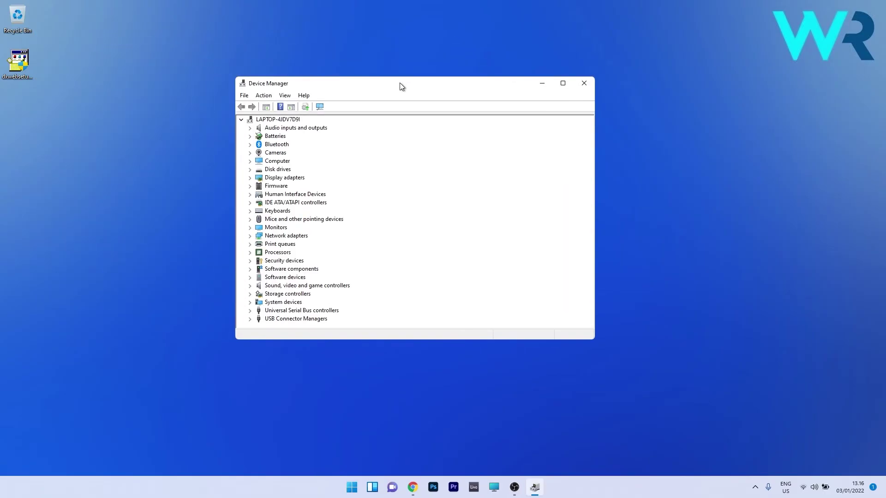
Search automatically for an NVIDIA GeForce RTX 2060 driver under Display adapters, then close Device Manager.
double_click(298, 178)
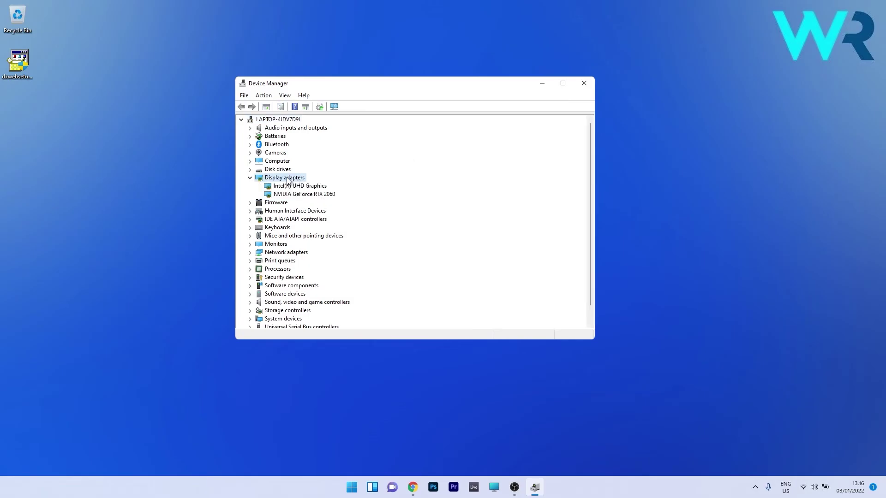
right_click(303, 196)
left_click(364, 202)
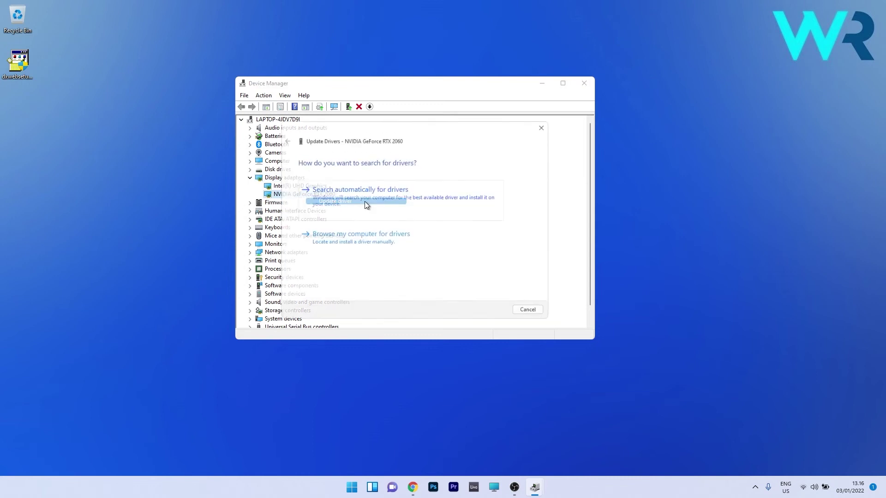
left_click(407, 200)
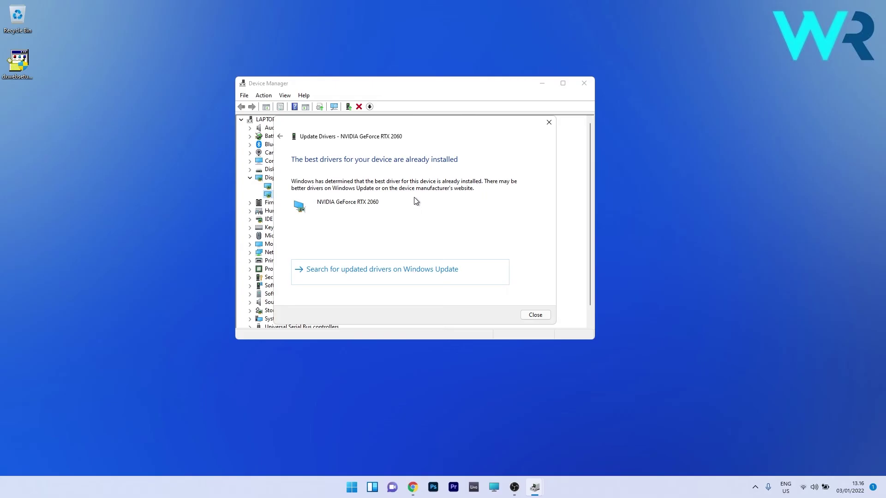
left_click(535, 315)
left_click(583, 84)
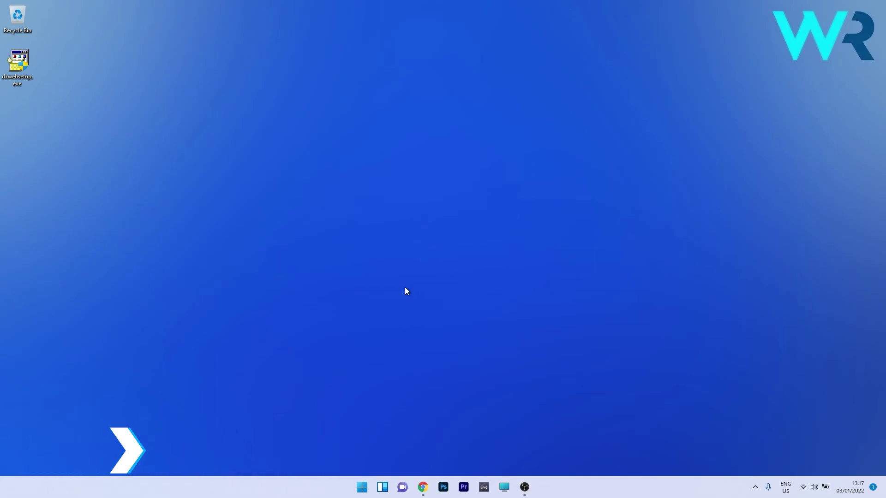
Open Command Prompt as administrator, enter sfc /scannow, then close the window.
left_click(361, 487)
type("cmd")
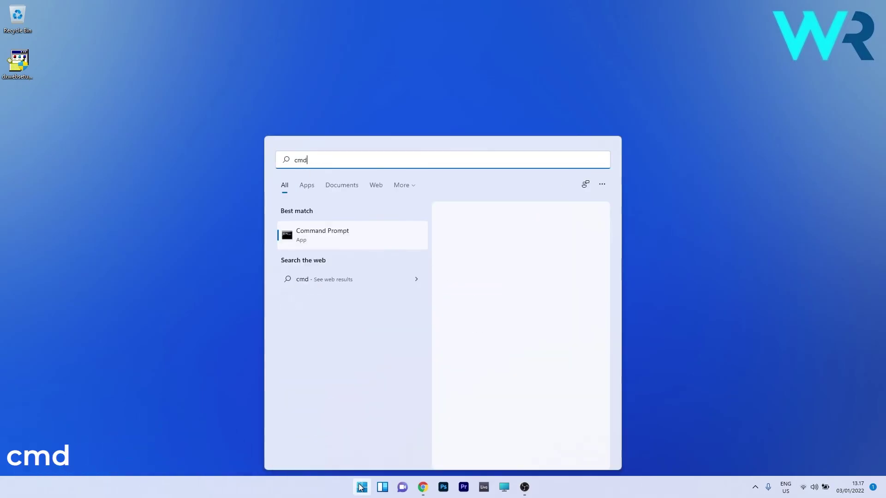
right_click(363, 236)
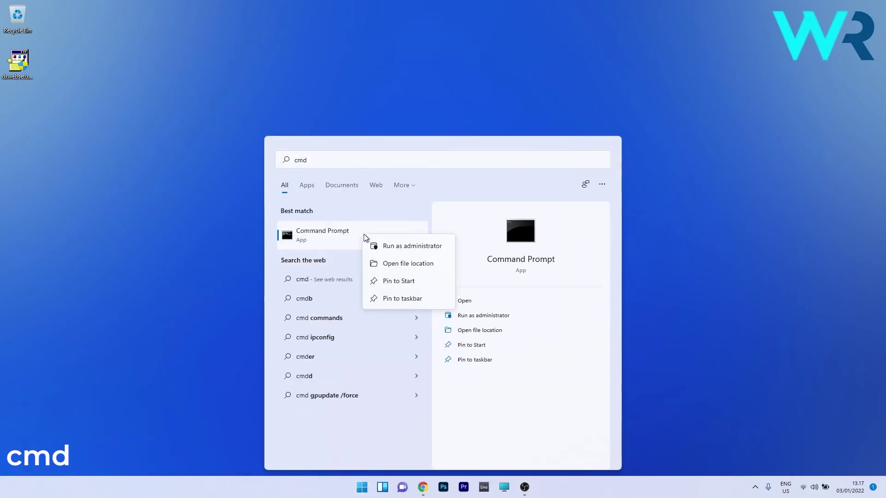
left_click(401, 251)
left_click_drag(284, 104, 358, 110)
type("sfc /scannow")
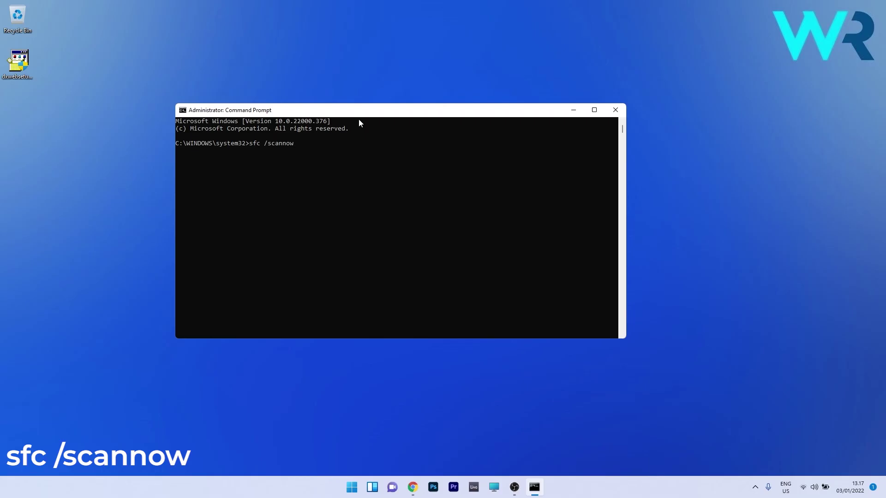
left_click(614, 113)
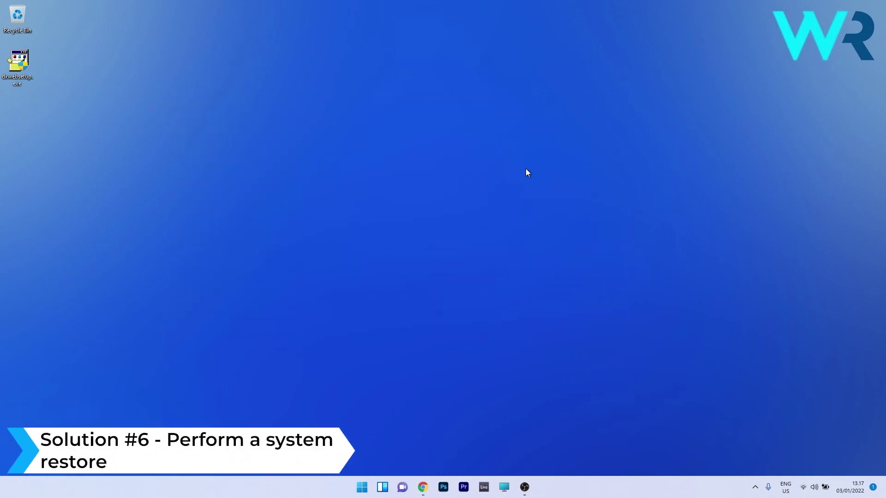
Launch rstrui and pick the 22/12/2021 14.22.05 Automatic Restore Point to confirm.
left_click(357, 492)
type("rstrui")
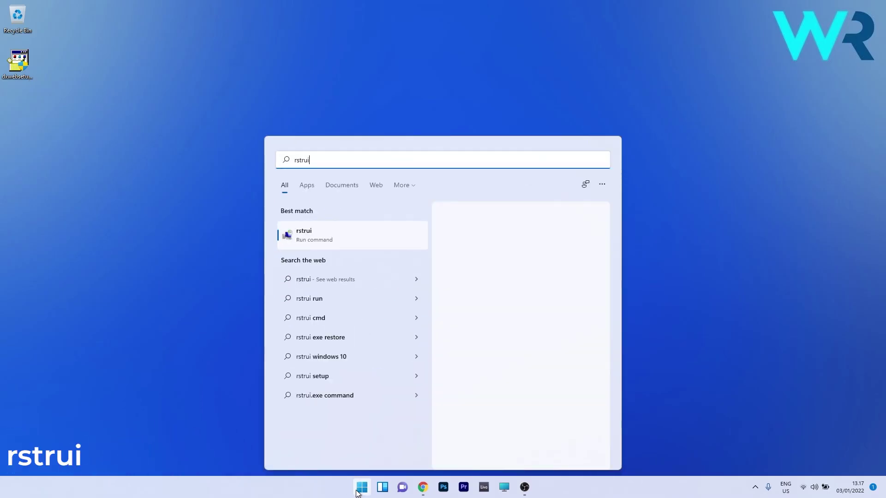
left_click(351, 238)
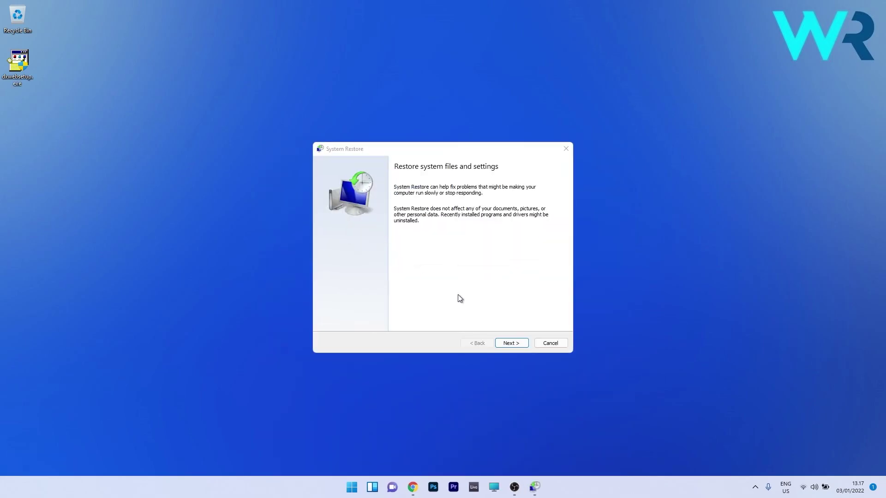
left_click(517, 346)
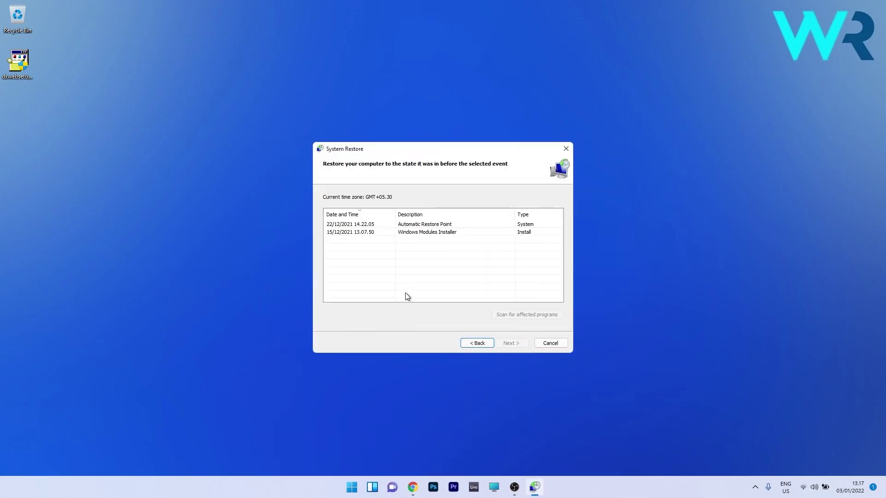
left_click(421, 224)
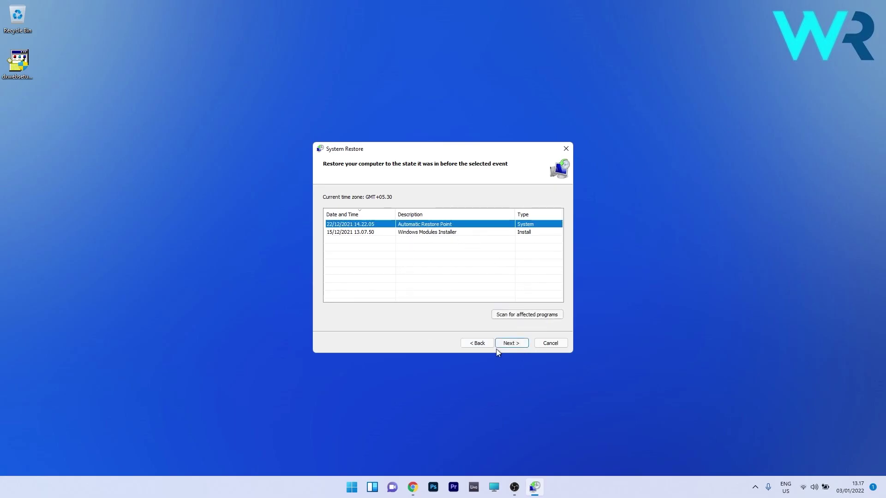
left_click(510, 342)
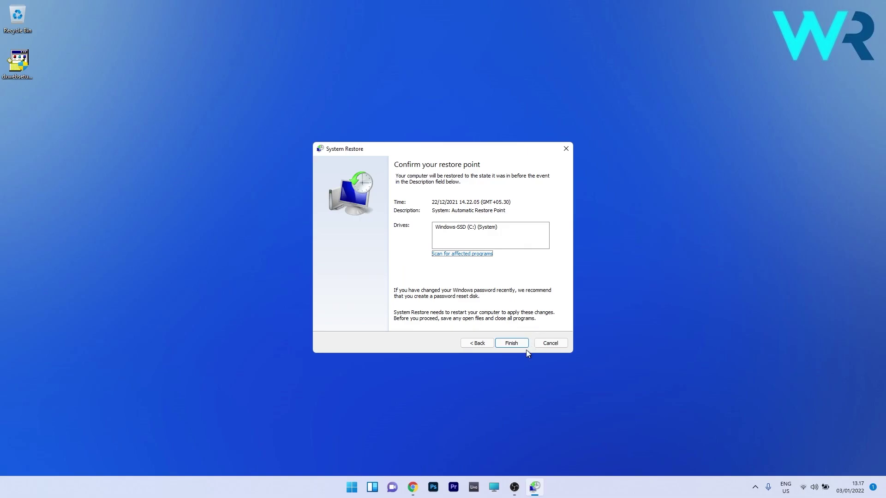